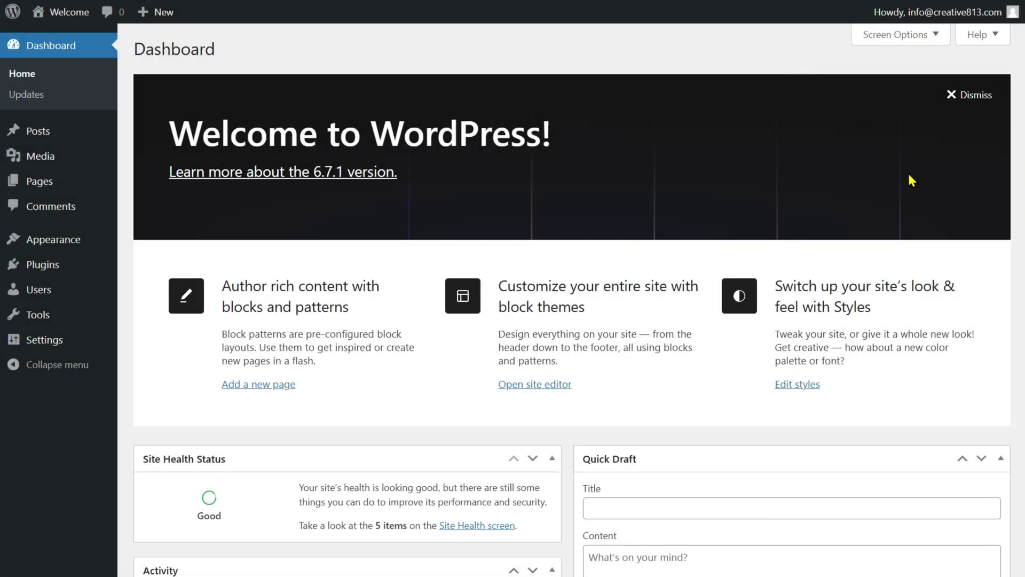
Step: Preview the Widgets, Image Swap, Flyout, Icons, Contact and Tabs demo menus, ending on Tabs > Widgets
scroll(912, 181, "down", 4)
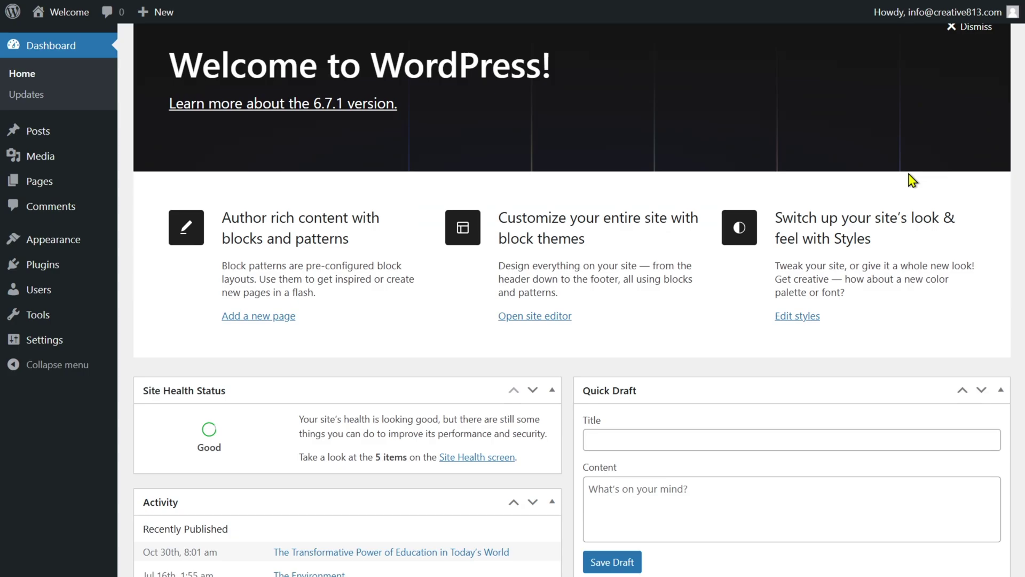
scroll(912, 181, "up", 4)
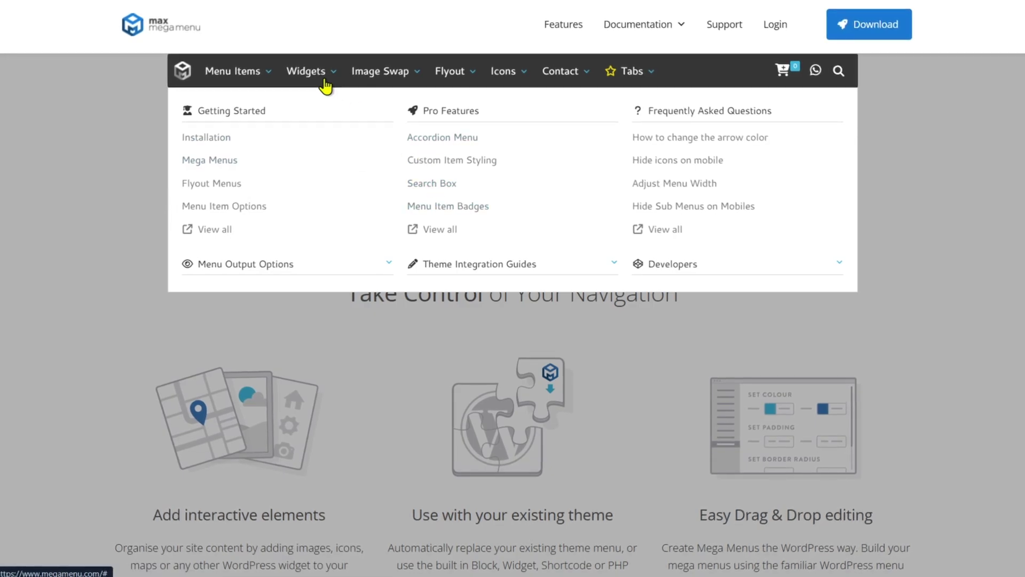
mouse_move(324, 80)
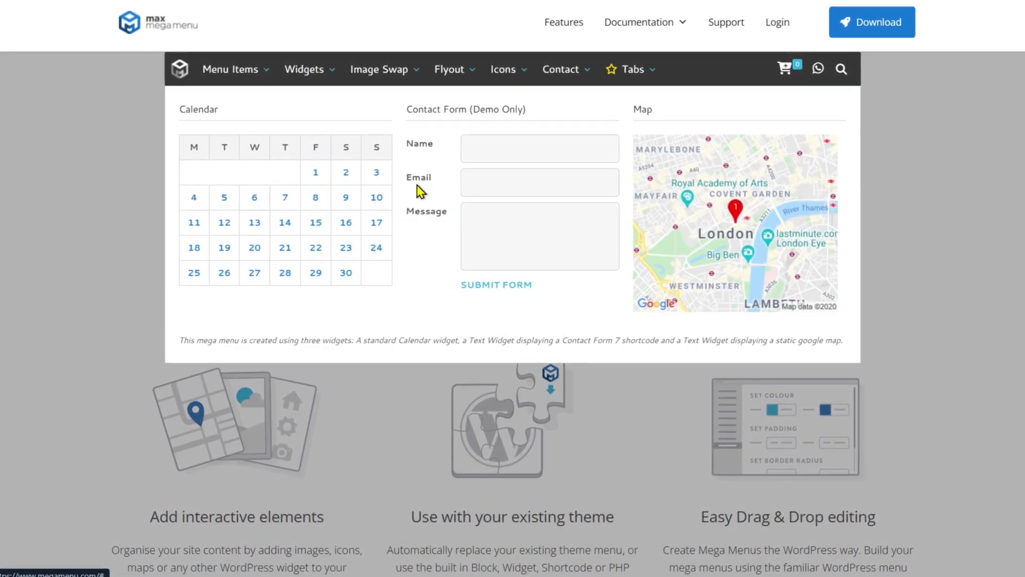
mouse_move(376, 69)
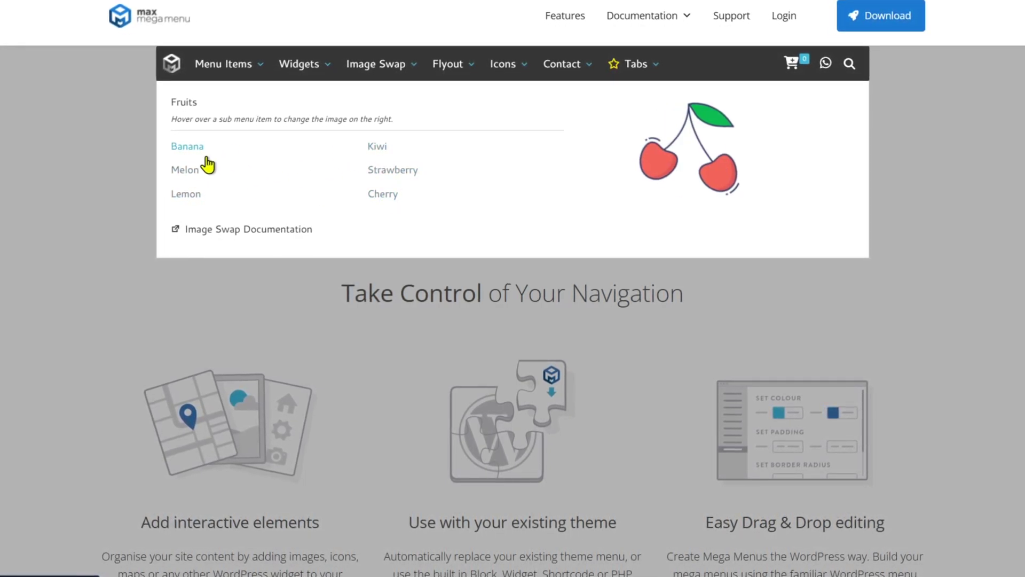
mouse_move(448, 65)
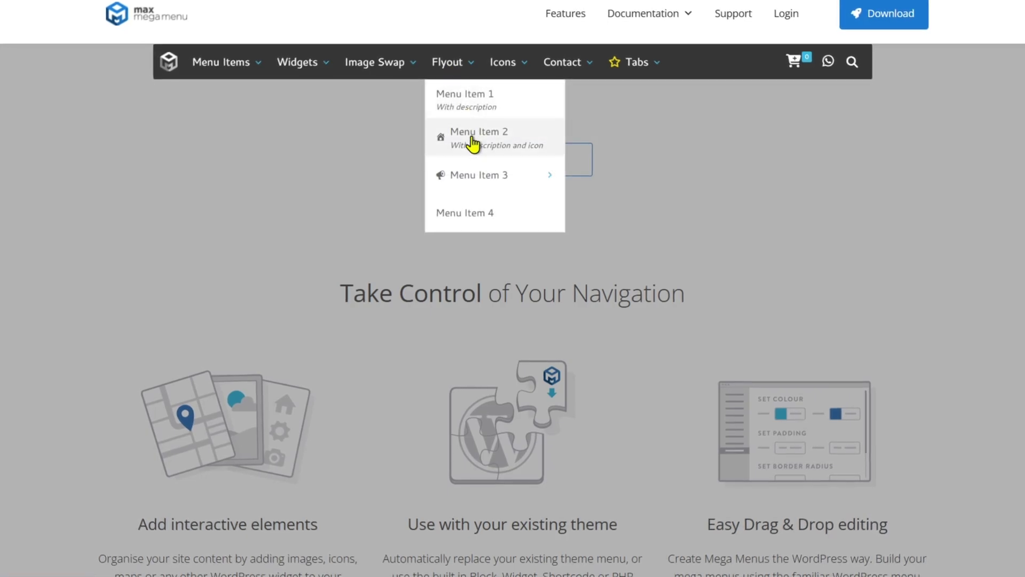
mouse_move(513, 65)
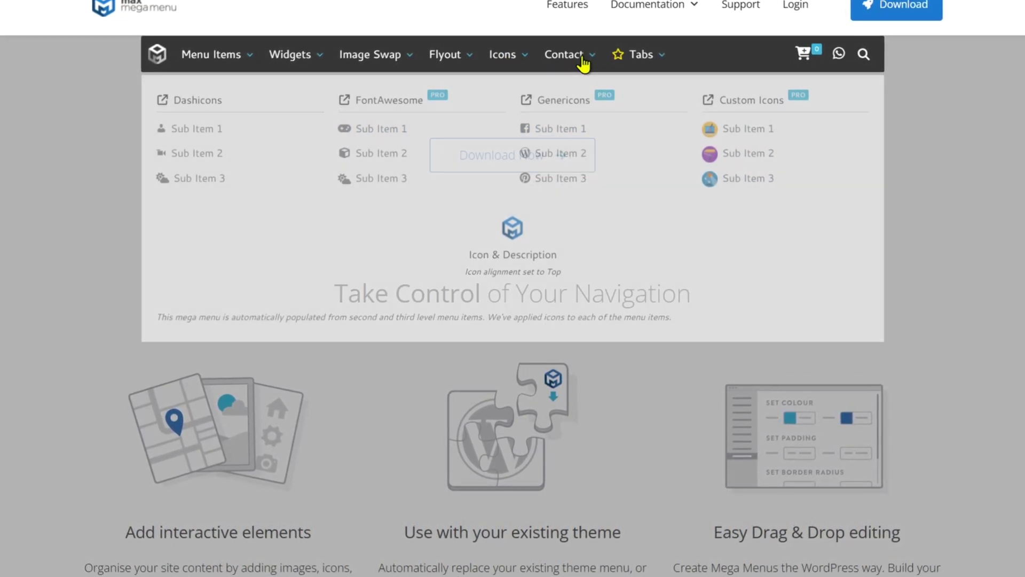
mouse_move(583, 62)
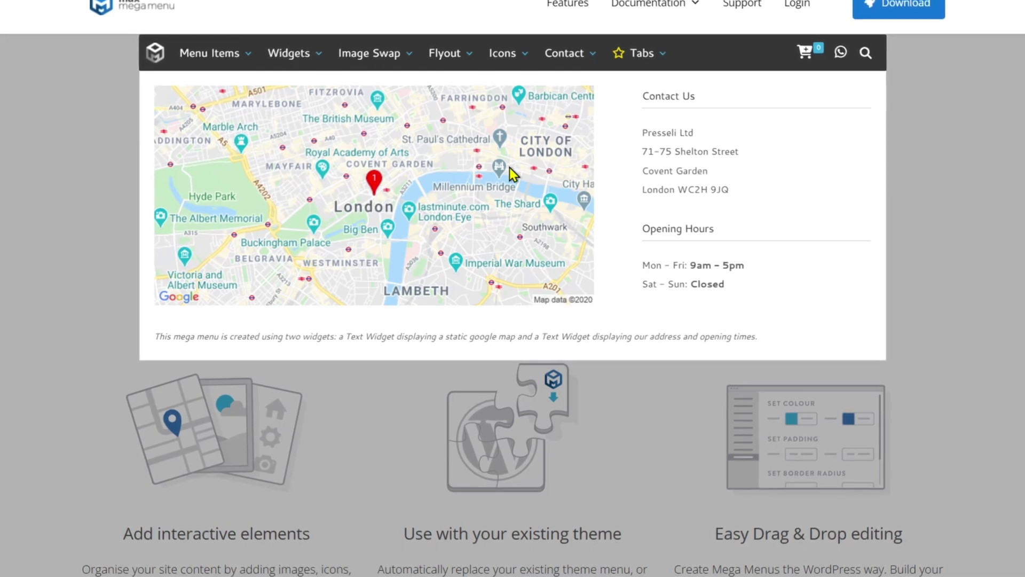
mouse_move(646, 65)
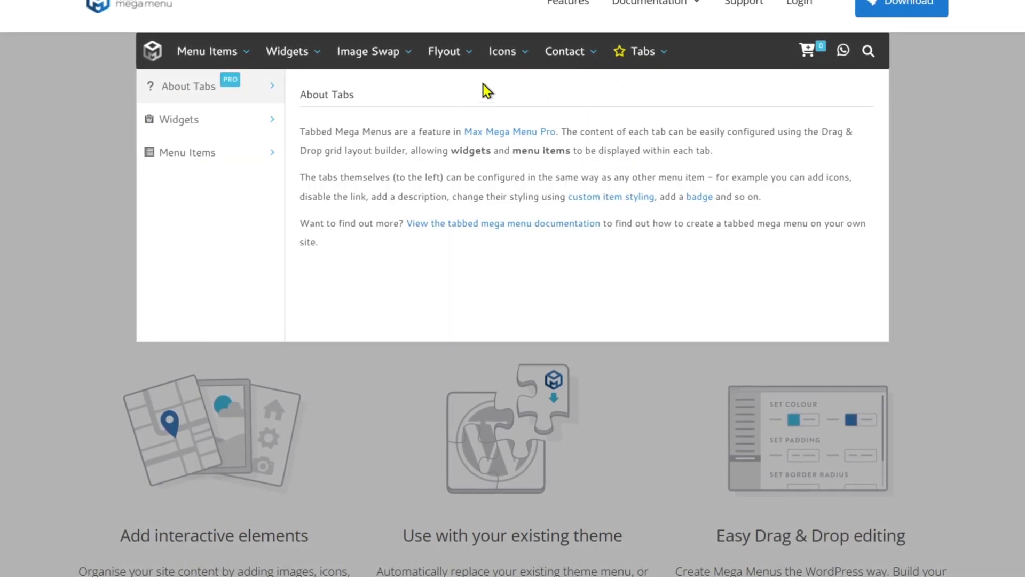
mouse_move(189, 123)
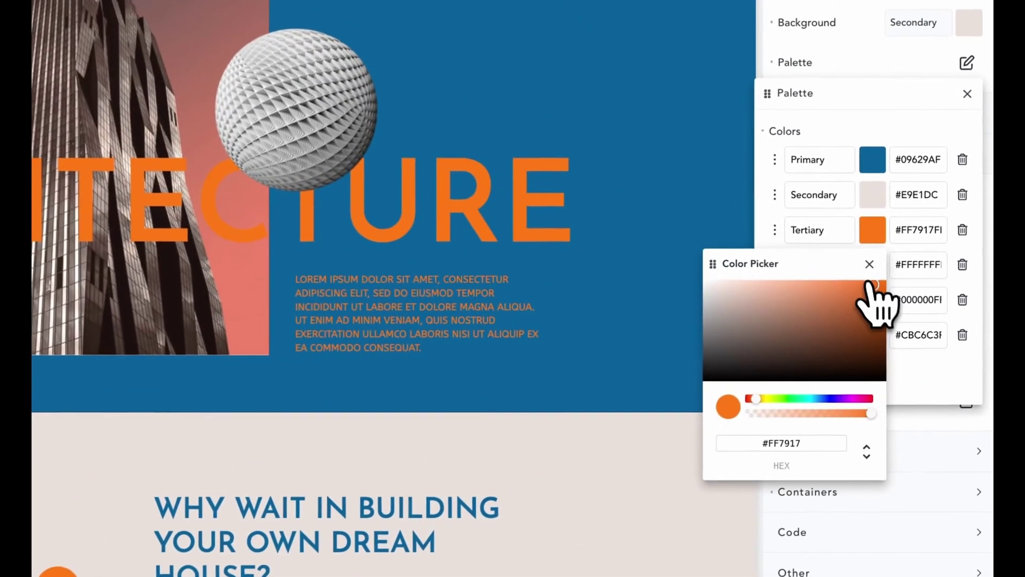
Step: Change the tertiary colour to pale beige and the primary colour to dark navy
left_click_drag(873, 286, 744, 297)
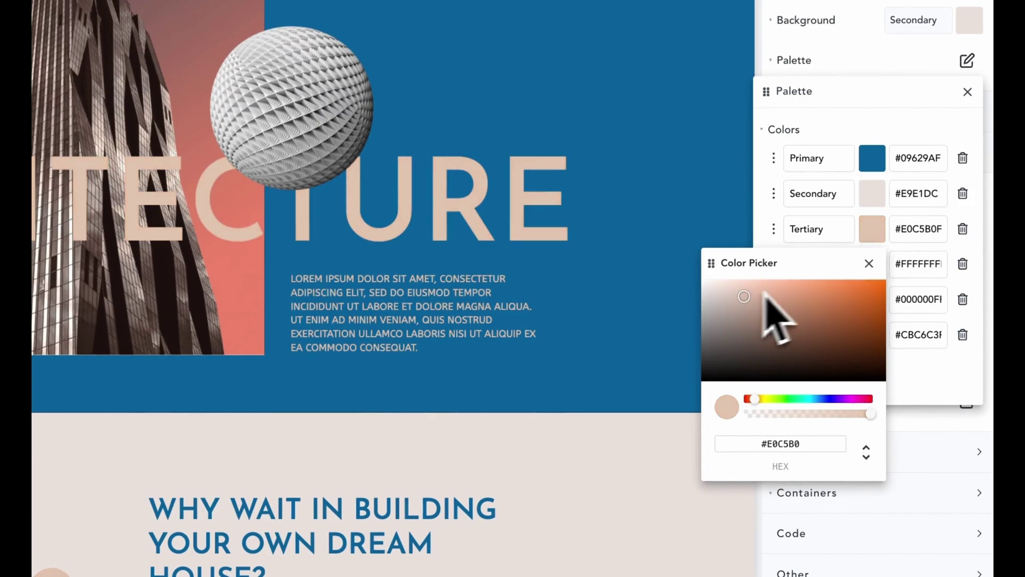
left_click(869, 263)
left_click(870, 158)
left_click_drag(873, 258, 857, 299)
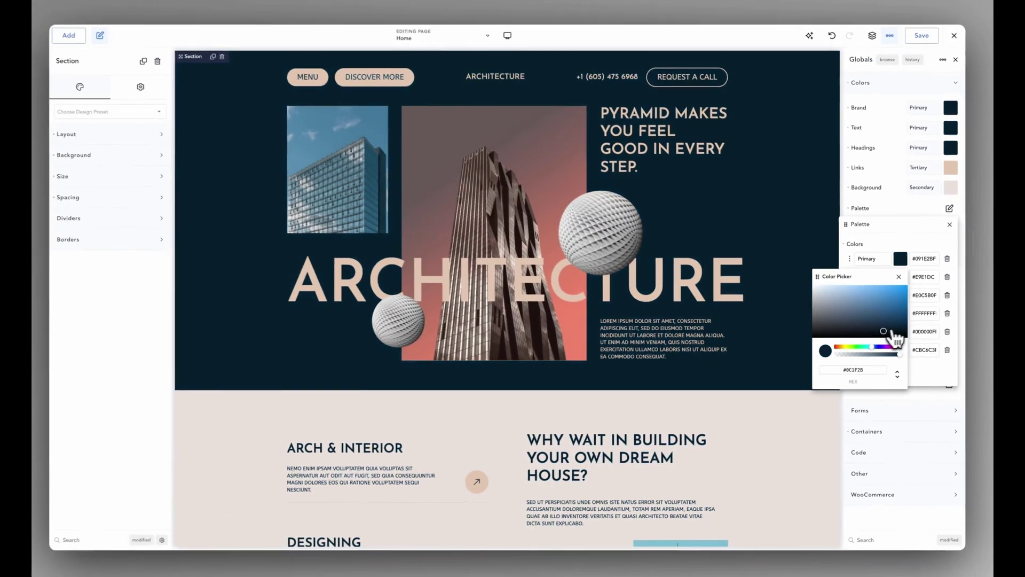
left_click_drag(895, 335, 845, 344)
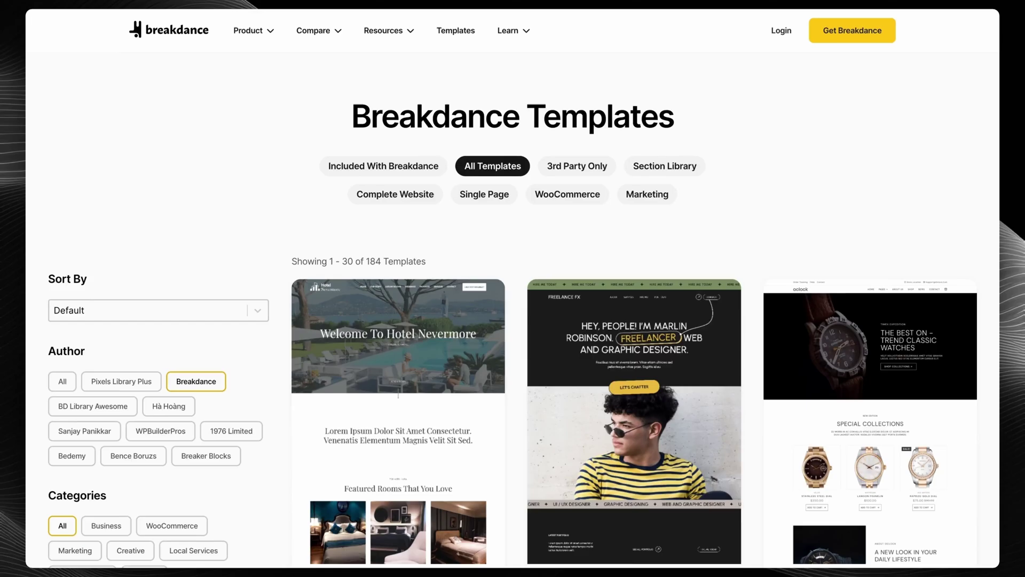
Step: Set the form fields' bottom padding to 20px and try the taller Message and Phone fields
scroll(398, 395, "down", 20)
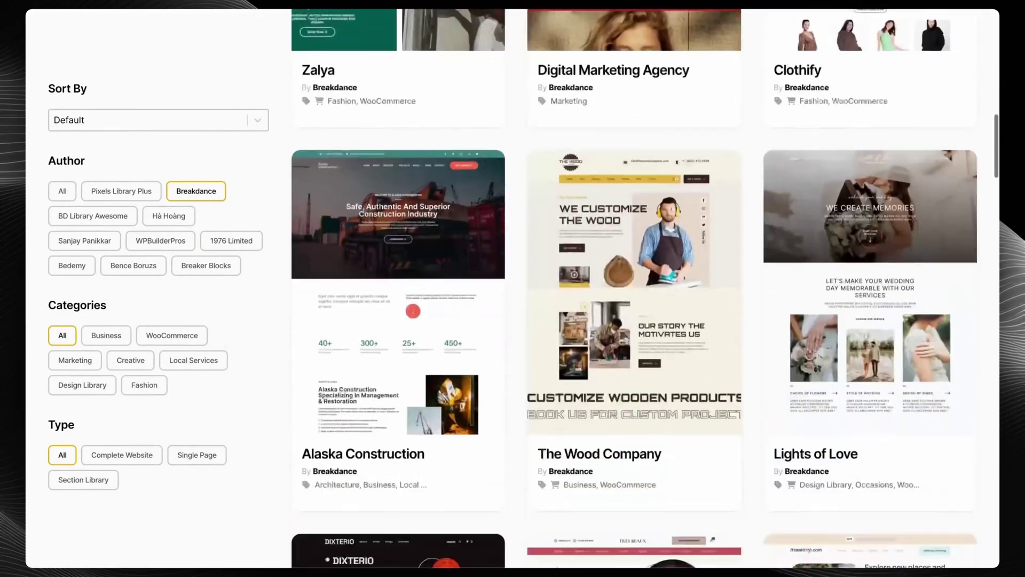
scroll(635, 289, "down", 20)
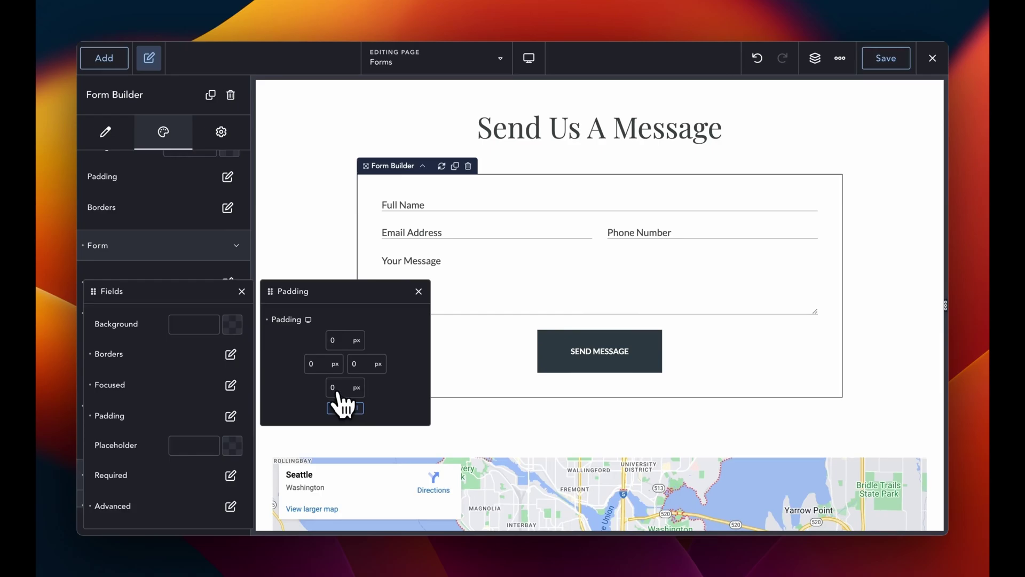
left_click(339, 387)
type("20")
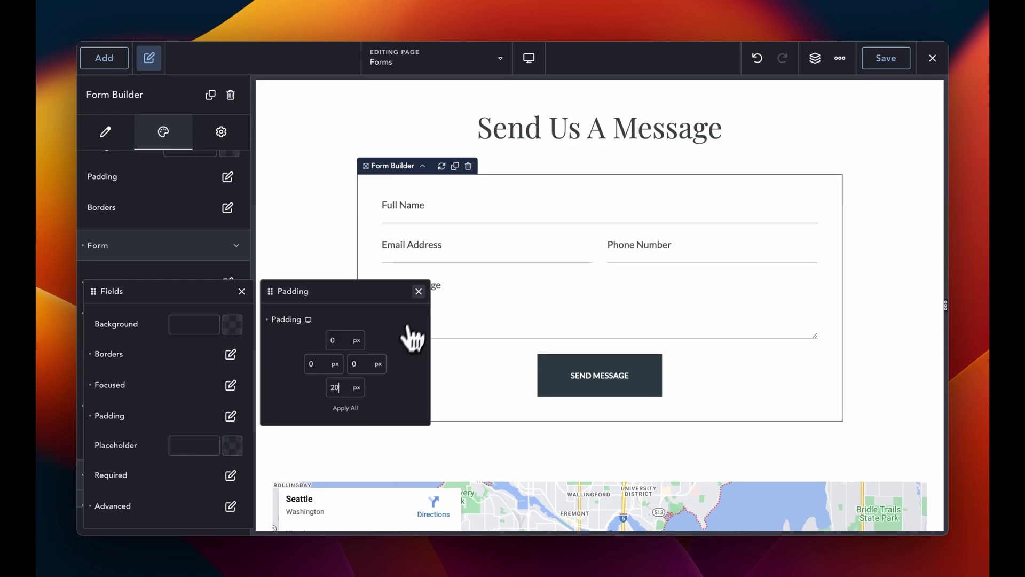
key("Escape")
left_click(446, 247)
left_click(441, 316)
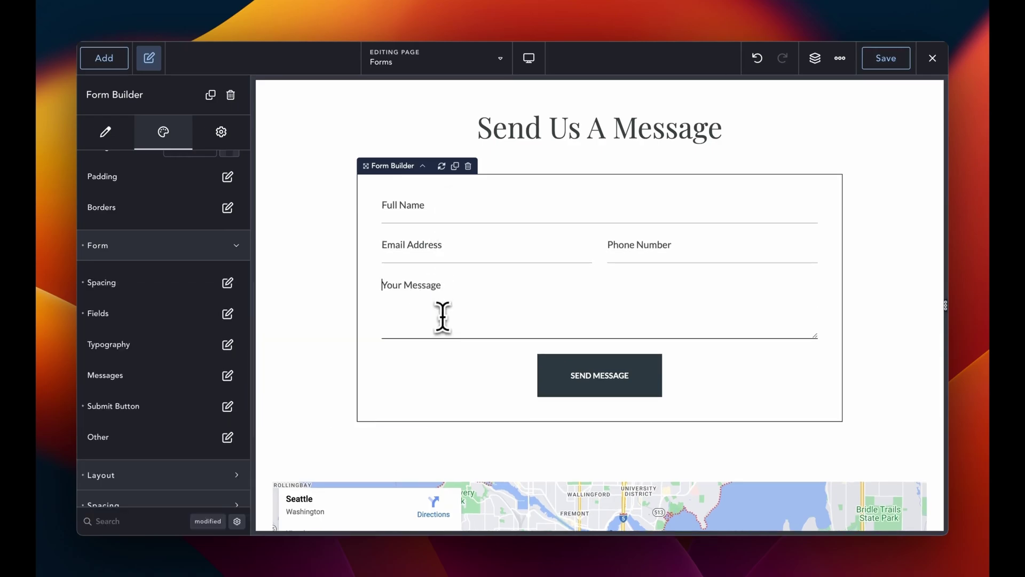
left_click(630, 248)
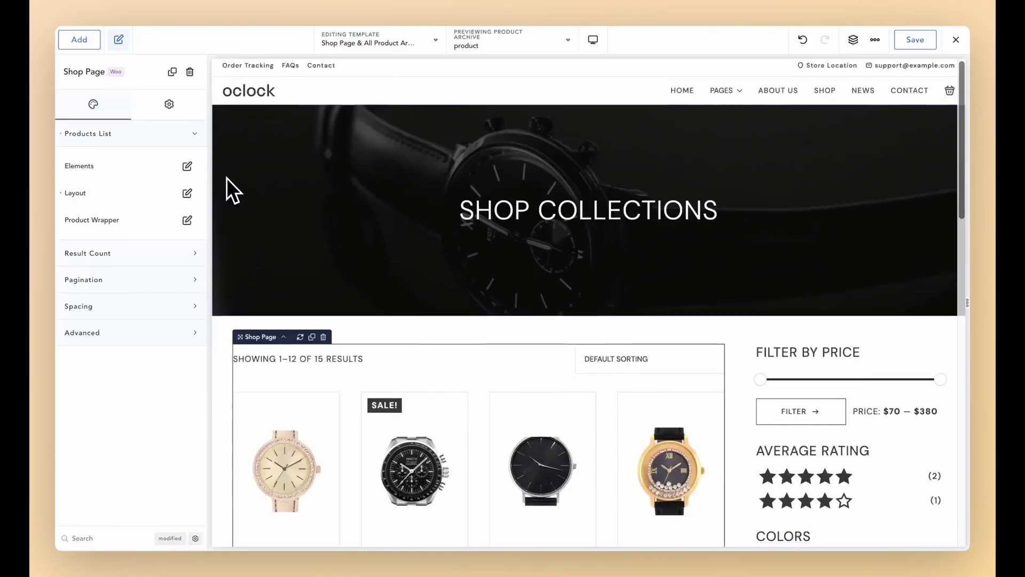
Step: Reduce the product grid from 4 to 3 products per row
scroll(226, 178, "down", 5)
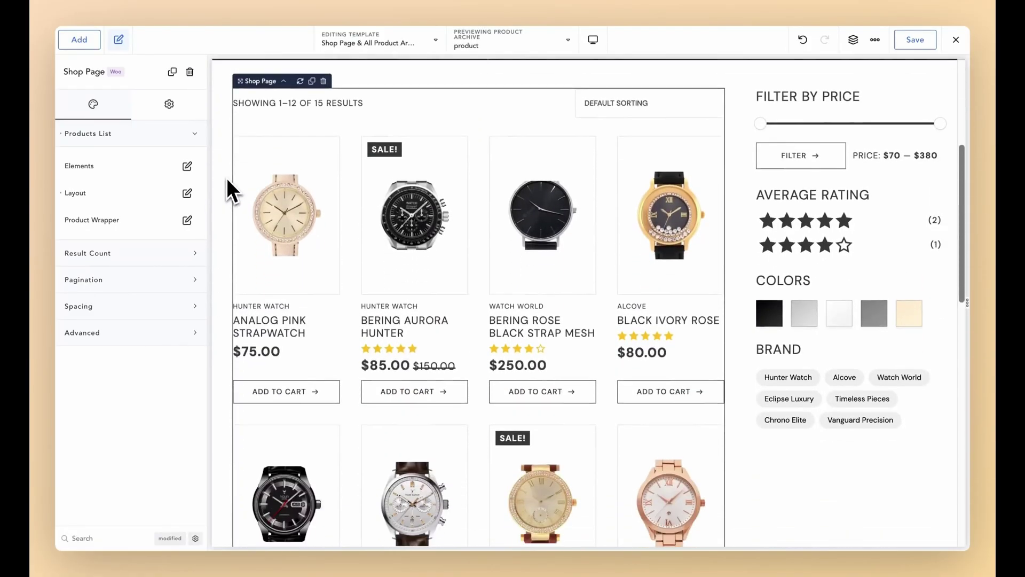
scroll(226, 178, "down", 5)
left_click(187, 193)
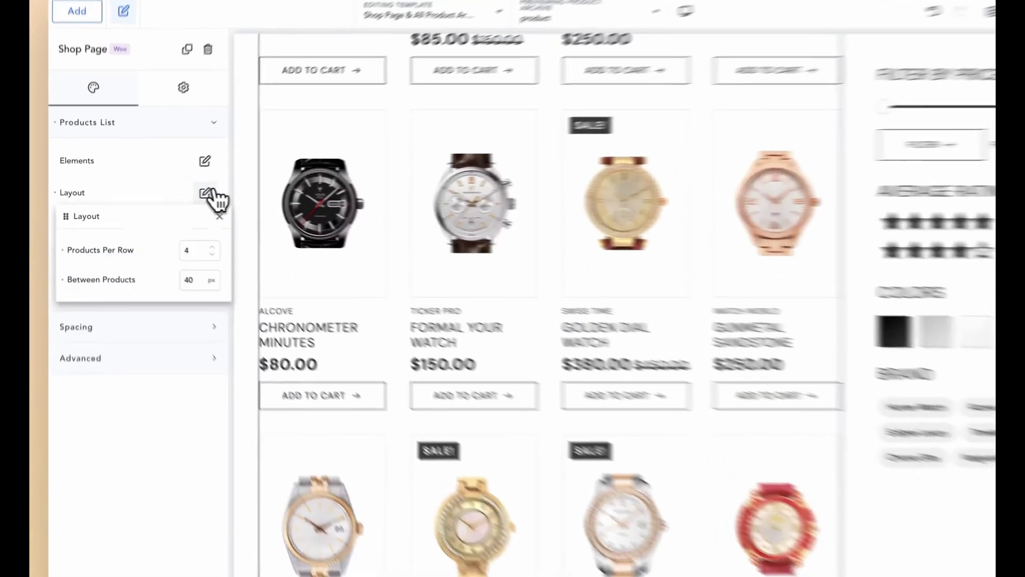
left_click(242, 269)
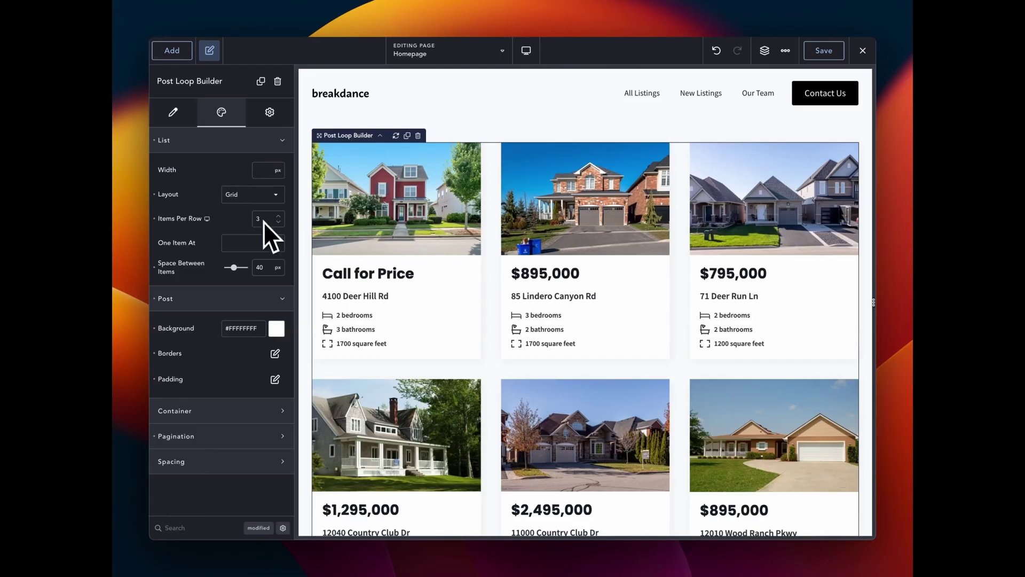
Step: Switch the listings layout to Slider and advance it by one card
left_click(255, 194)
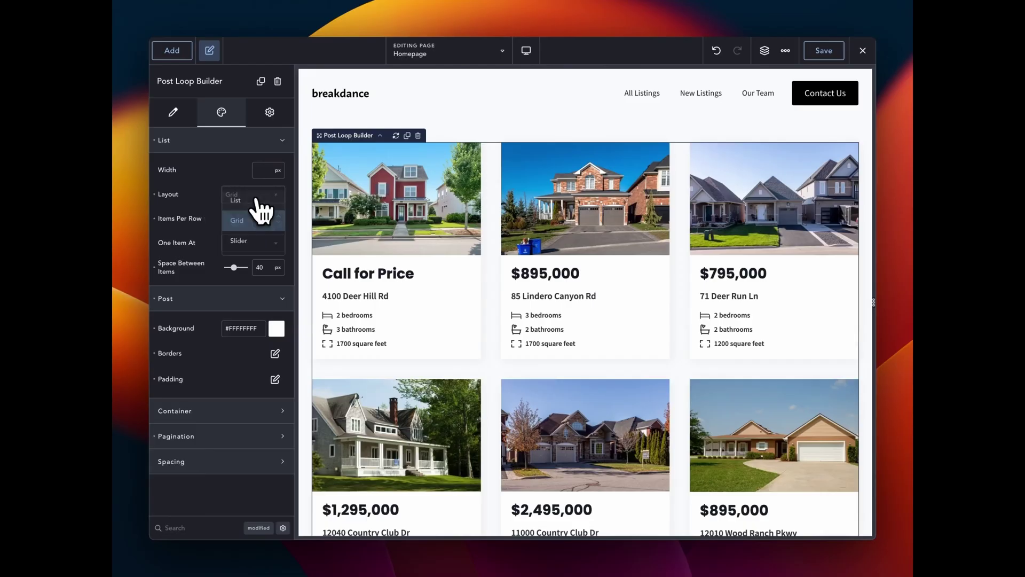
left_click(259, 215)
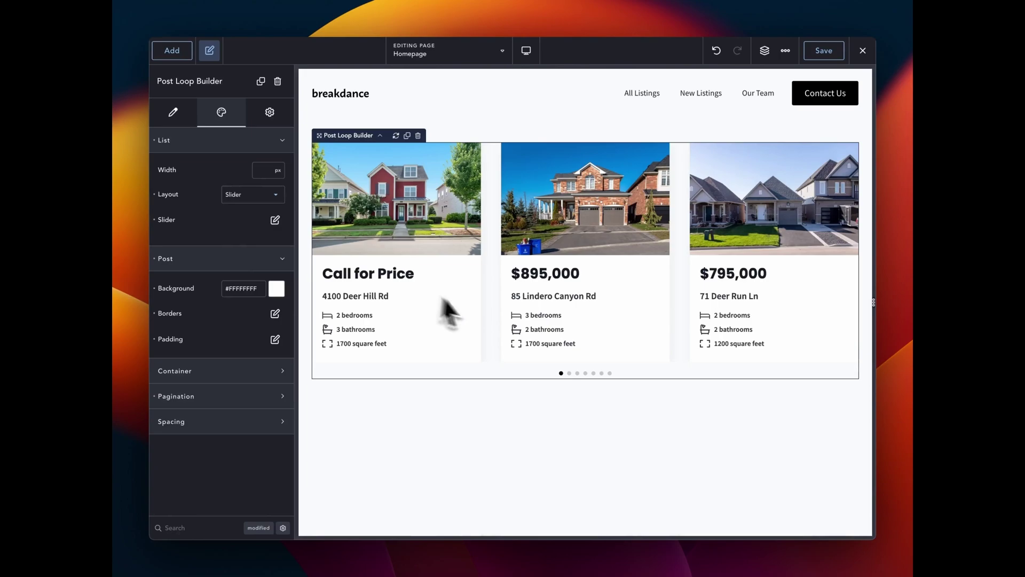
left_click(569, 373)
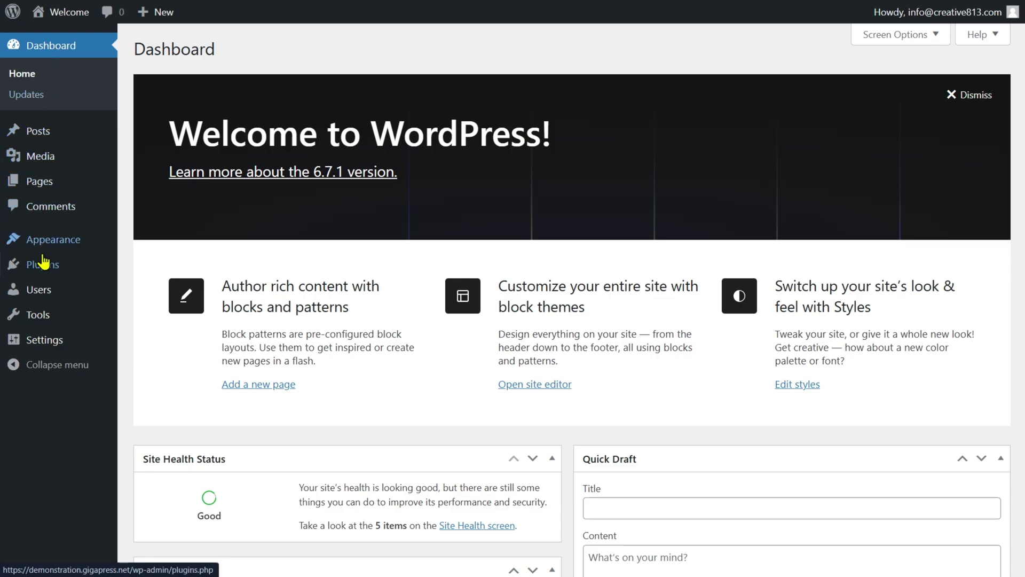
Step: Search for, install and activate the Max Mega Menu plugin
mouse_move(46, 266)
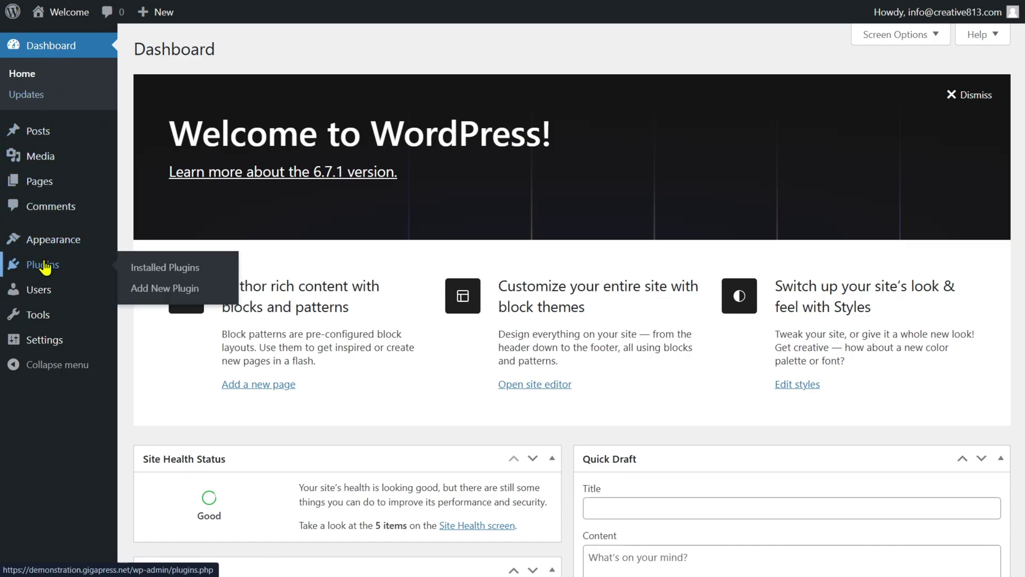
left_click(138, 287)
type("enu")
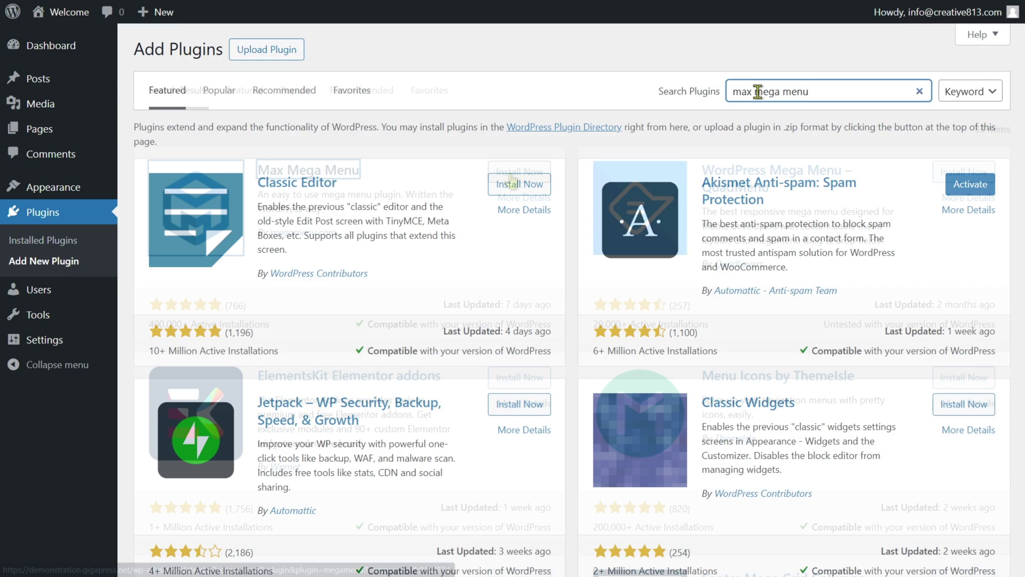
left_click(510, 173)
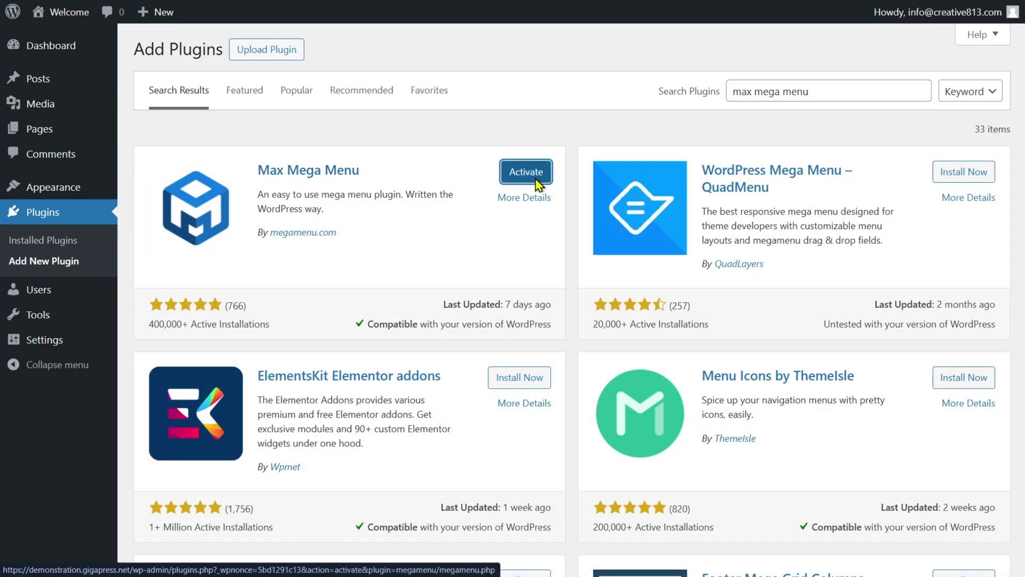
left_click(536, 183)
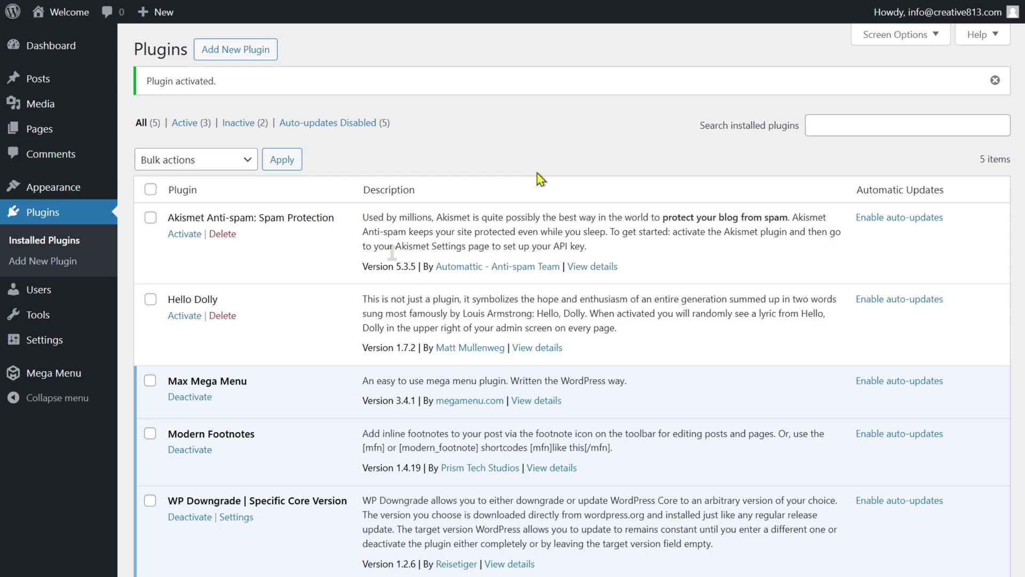
Step: Show the Default theme's Menu Bar tab in Mega Menu > Menu Themes
mouse_move(63, 378)
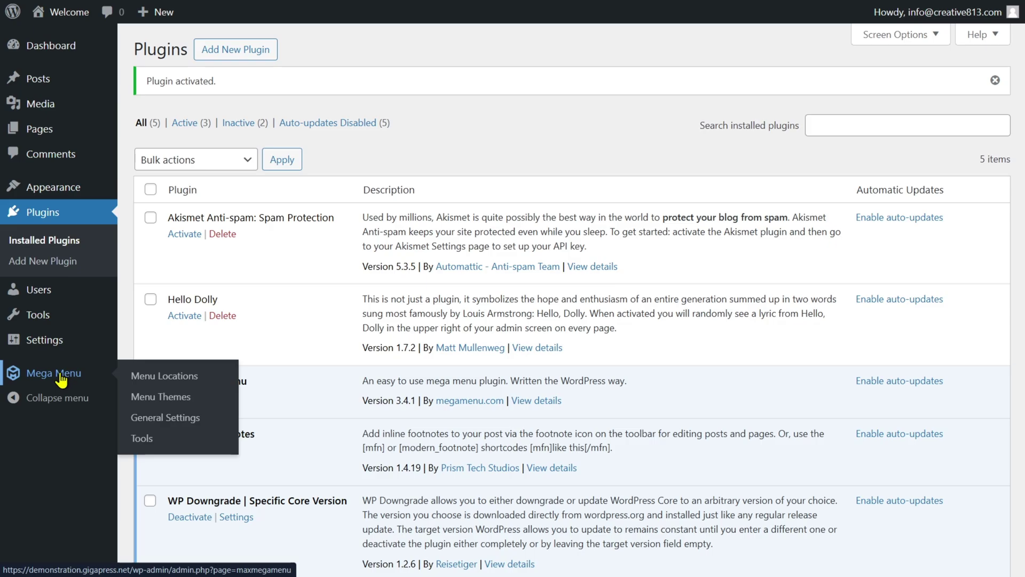
left_click(161, 398)
left_click(423, 336)
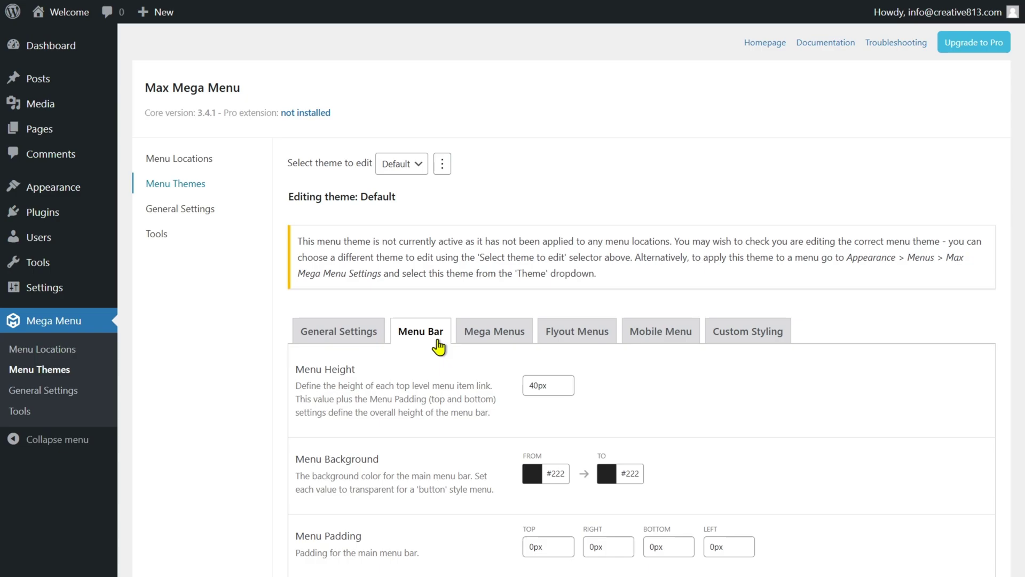
Step: Scroll through the Menu Bar settings: 40px menu height, #222 background, 0px padding
scroll(439, 347, "down", 6)
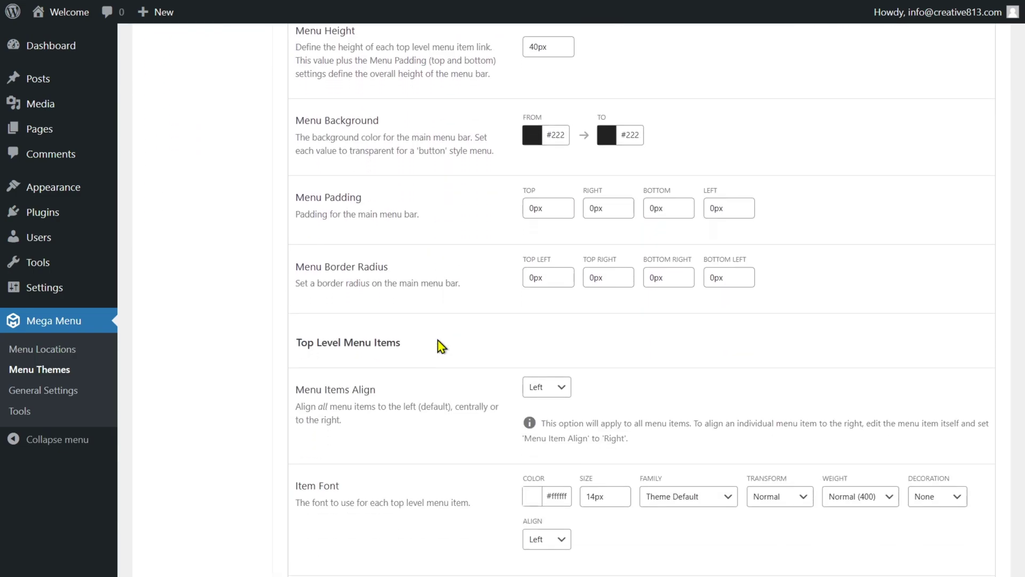
scroll(441, 346, "down", 4)
scroll(441, 346, "down", 6)
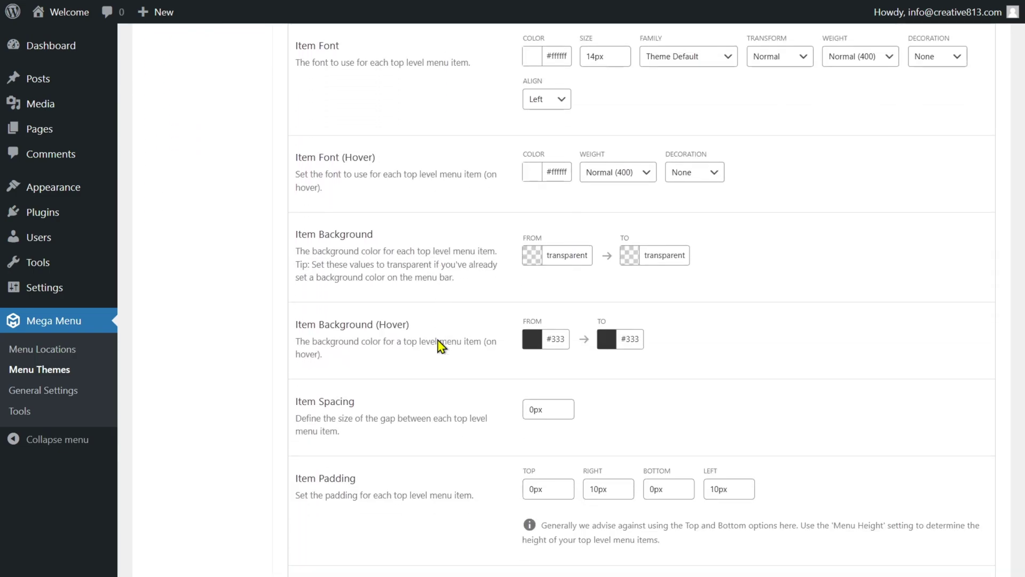
scroll(441, 346, "up", 10)
scroll(441, 346, "up", 6)
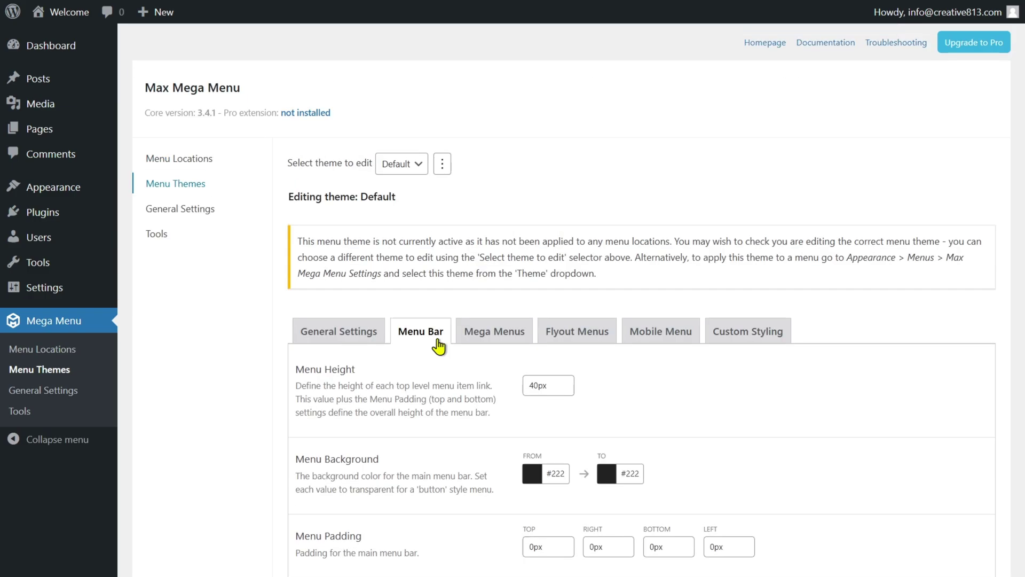
Step: Visit the Menus page, then add a new Max Mega Menu location named Header
mouse_move(44, 196)
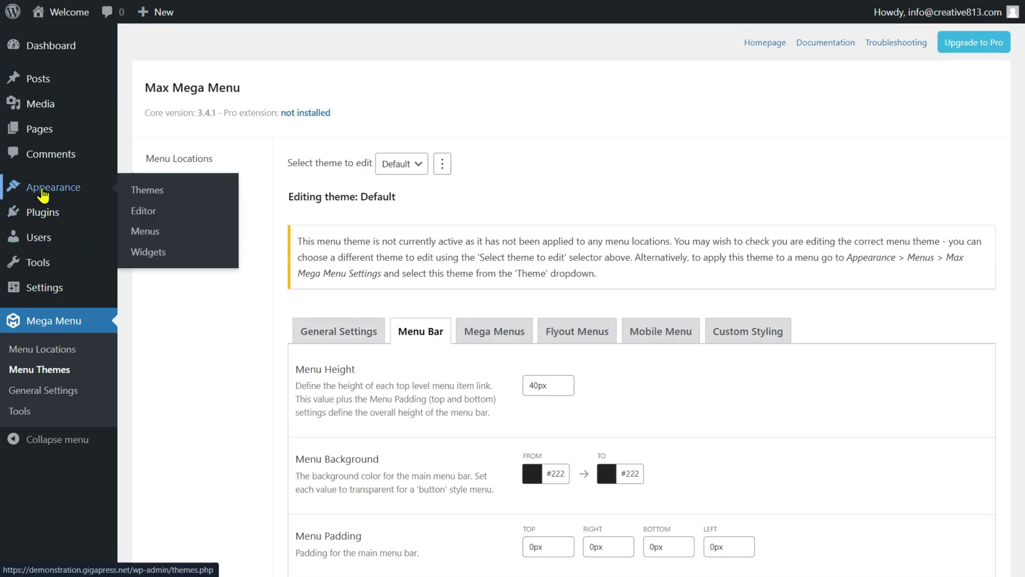
left_click(144, 231)
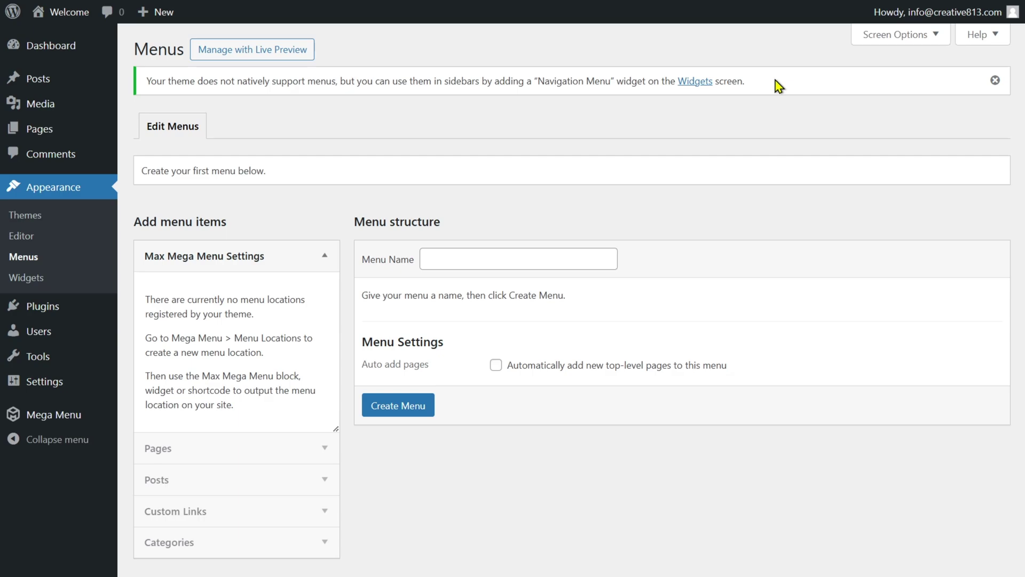
mouse_move(69, 422)
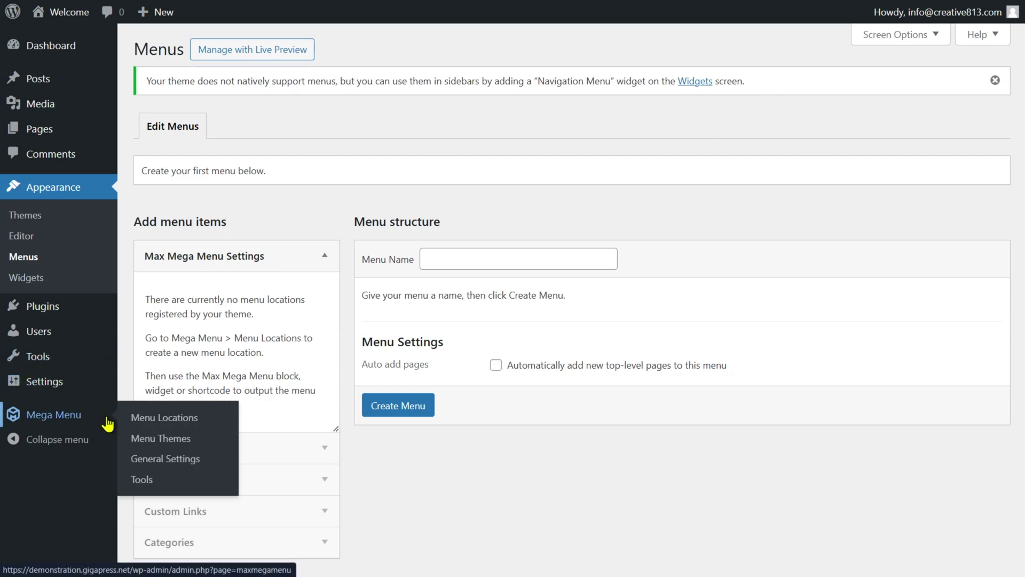
left_click(151, 427)
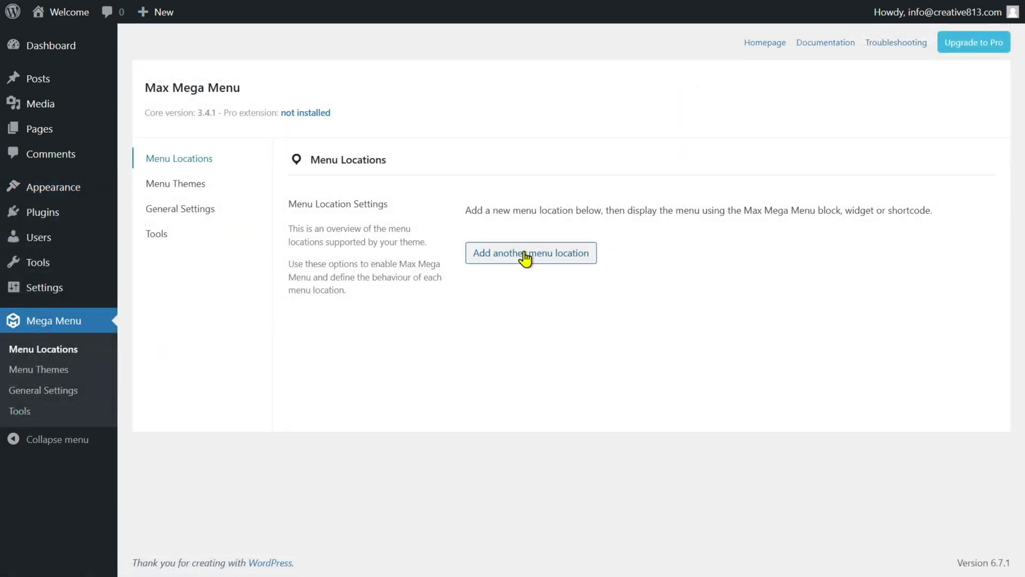
left_click(525, 259)
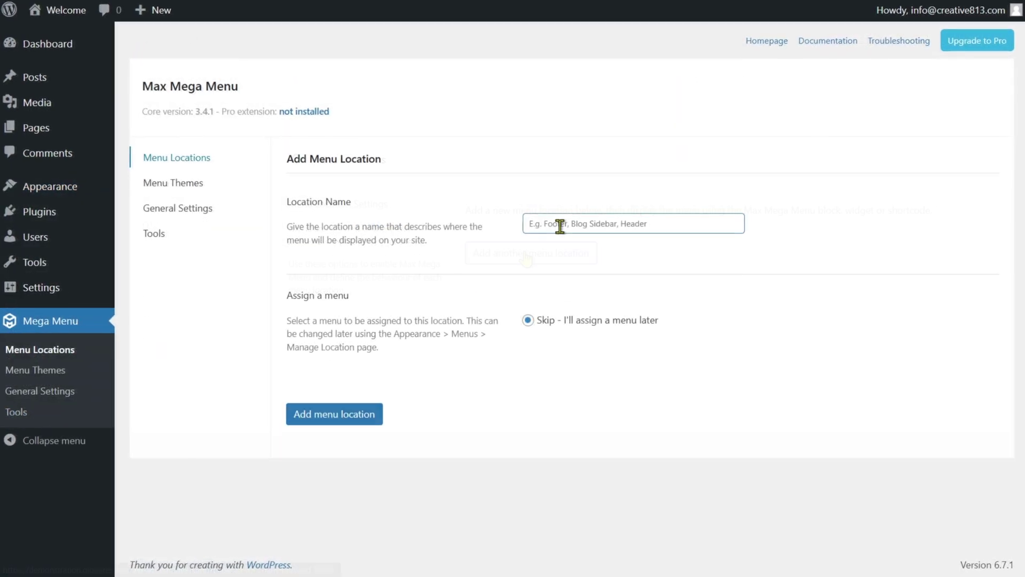
type("Header")
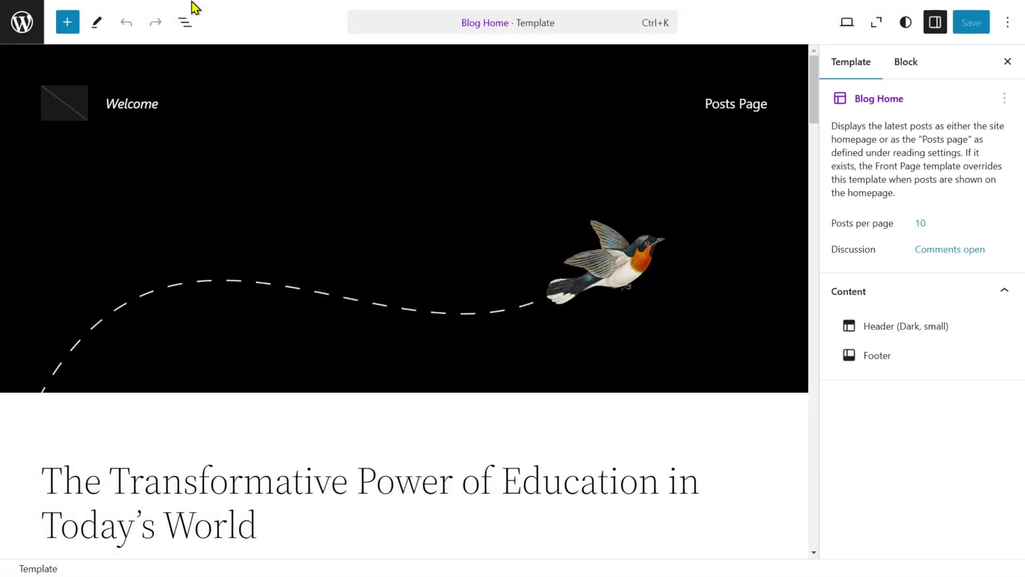
Step: Insert a Max Mega Menu block below the Blog Home header, set to the Header location
left_click(68, 24)
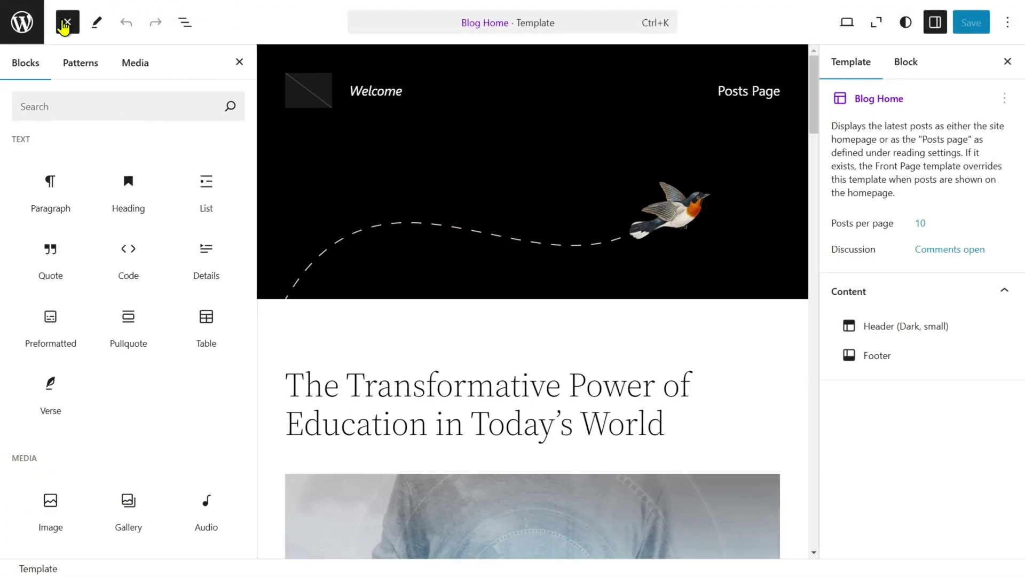
scroll(161, 395, "down", 10)
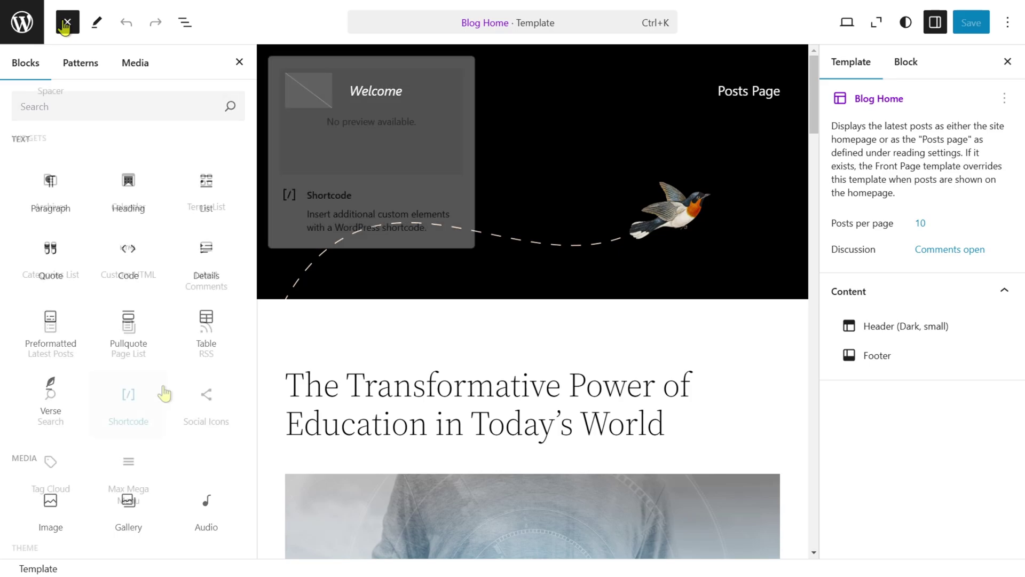
left_click_drag(137, 483, 277, 318)
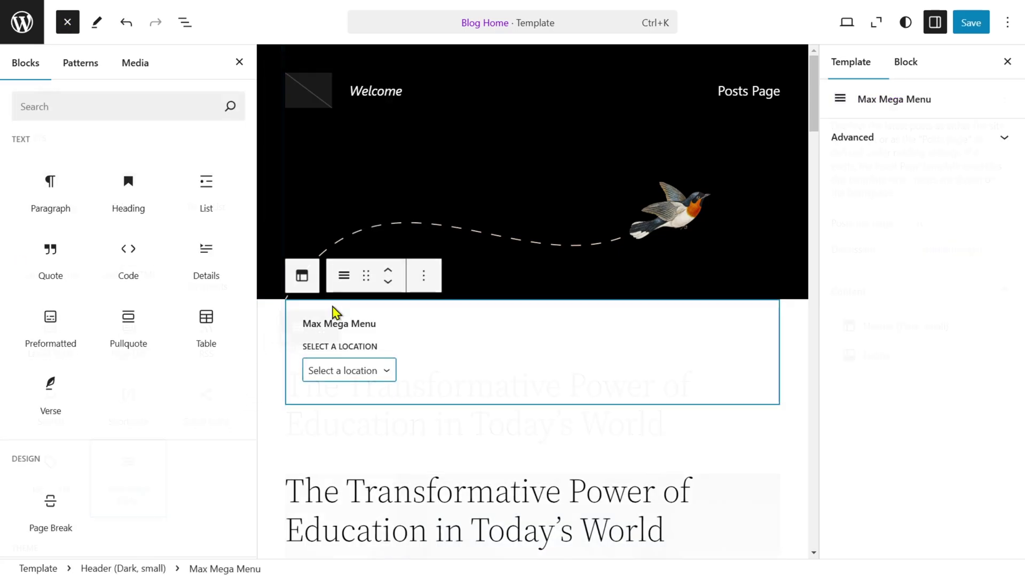
left_click(377, 371)
left_click(357, 391)
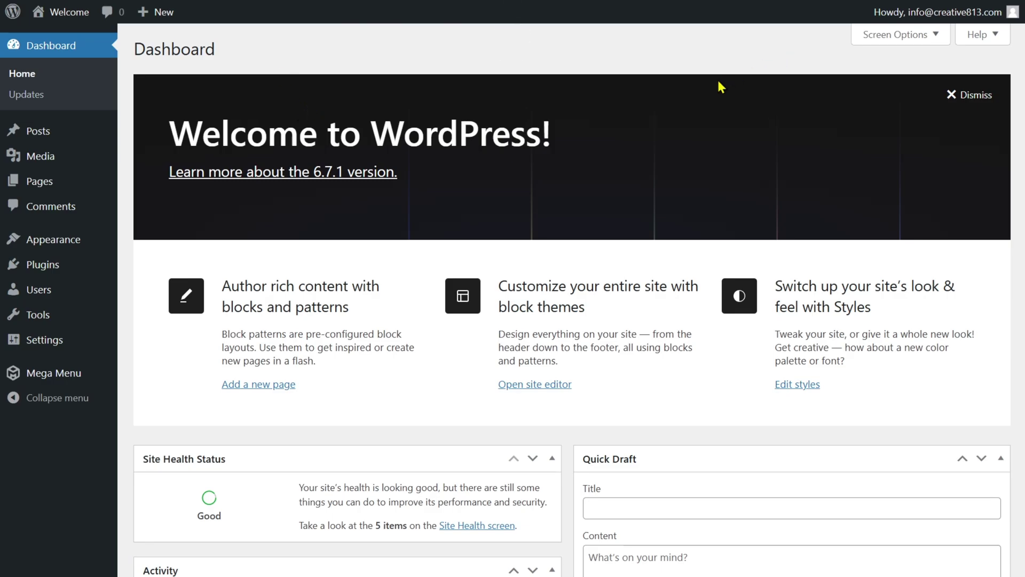
Step: Enable Max Mega Menu for Menu 1's Header location on the Menus page
mouse_move(53, 240)
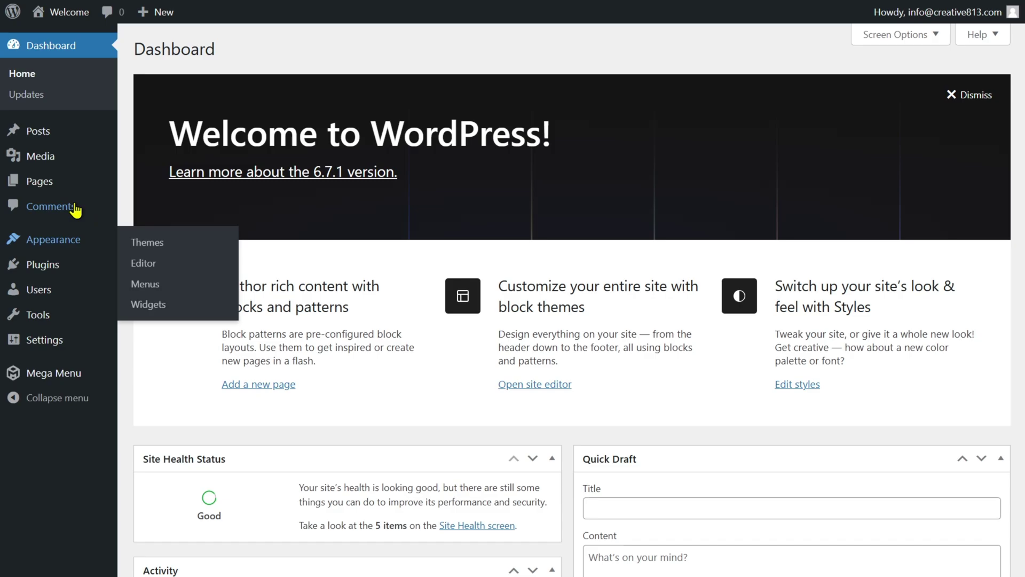
left_click(151, 287)
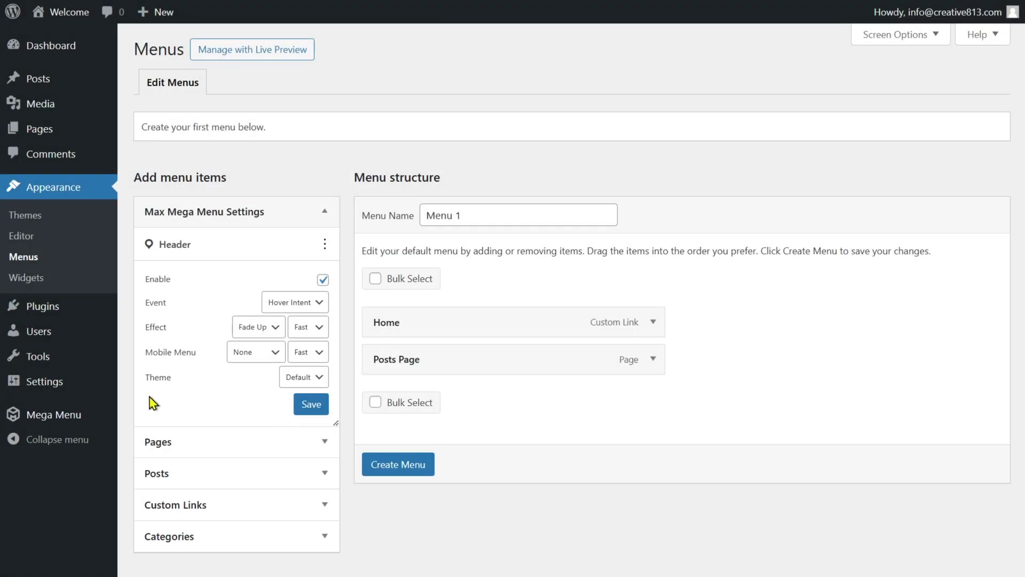
mouse_move(56, 415)
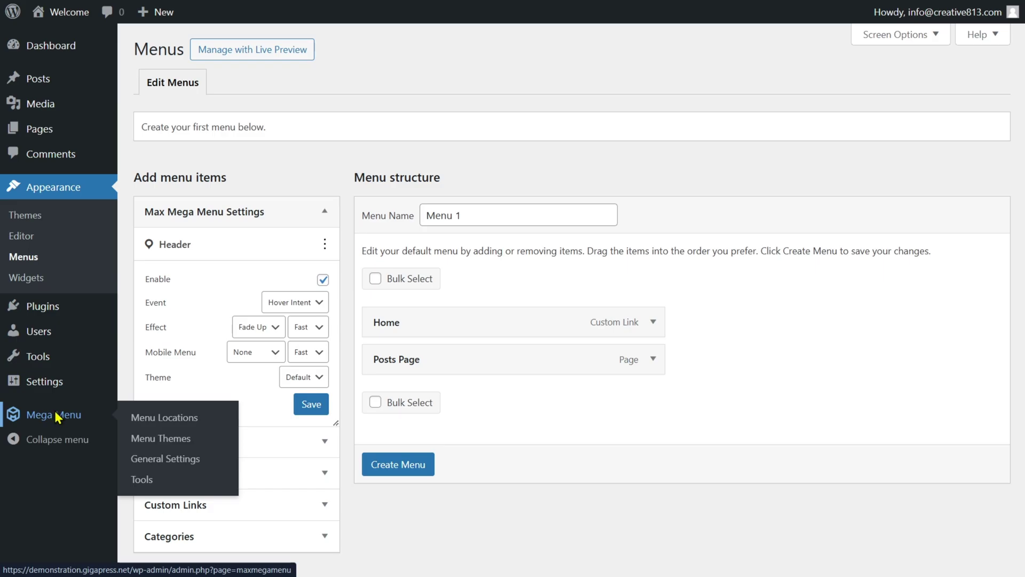
Step: Review the Default theme's Menu Bar, Mega Menus, Flyout, Mobile and Custom Styling tabs, then save
left_click(56, 415)
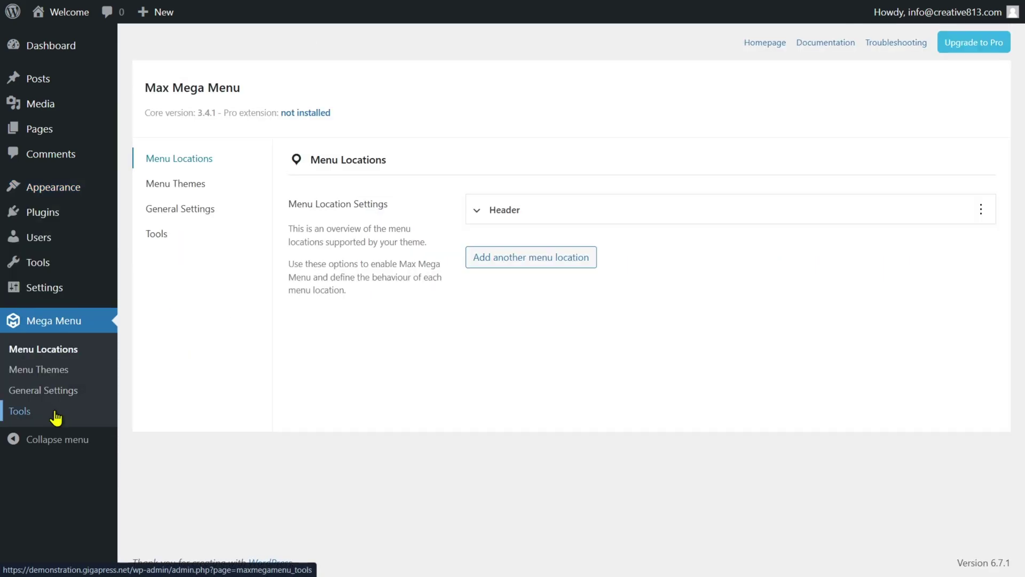
left_click(181, 186)
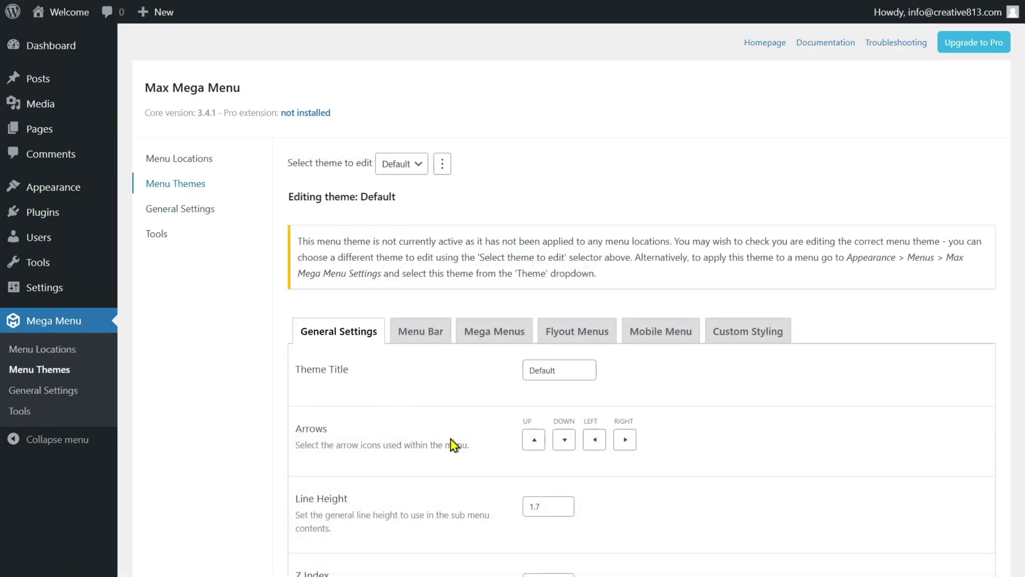
scroll(452, 444, "down", 4)
left_click(425, 109)
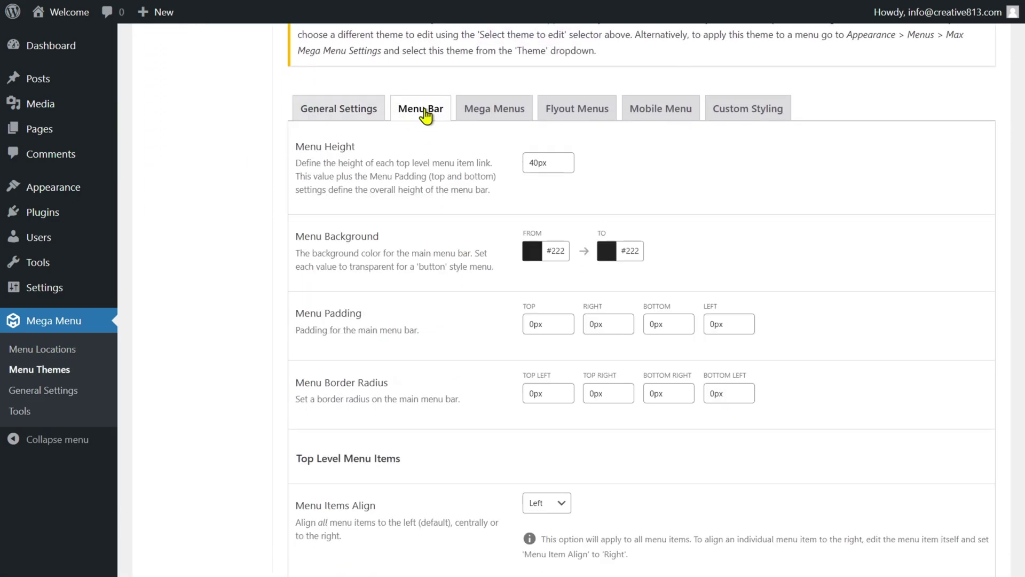
left_click(469, 114)
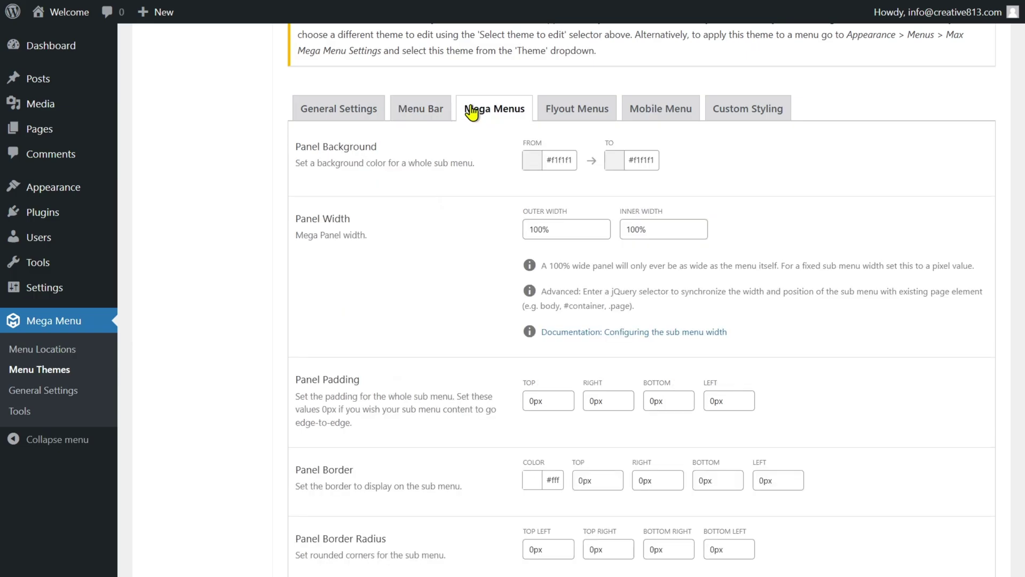
left_click(542, 112)
left_click(649, 119)
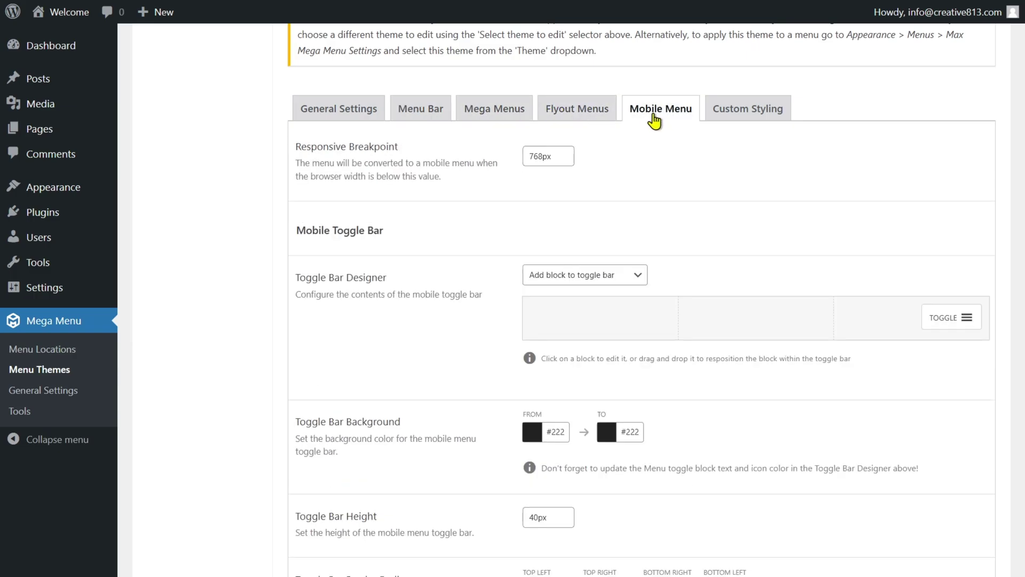
left_click(726, 117)
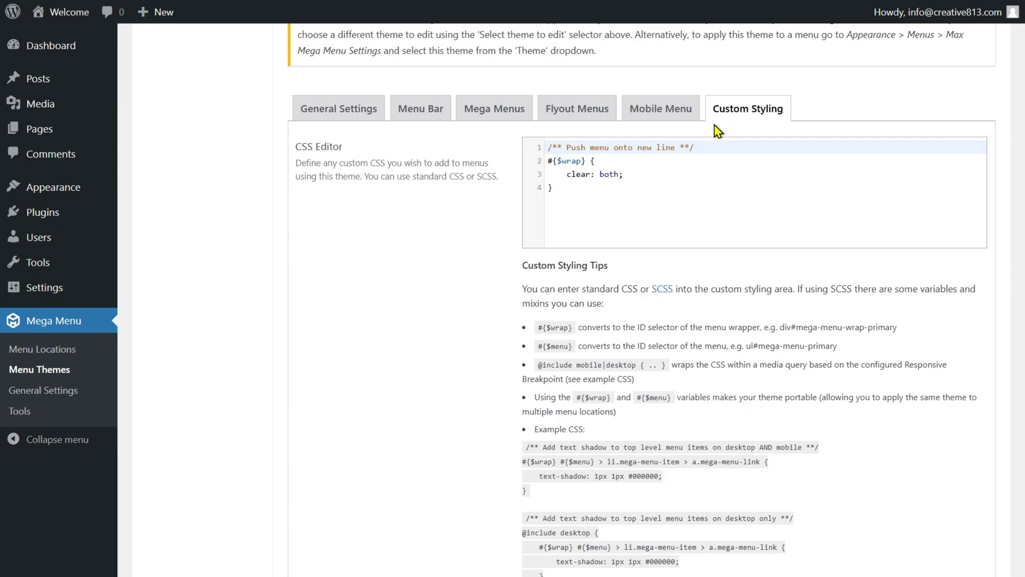
scroll(629, 293, "up", 3)
scroll(534, 374, "down", 6)
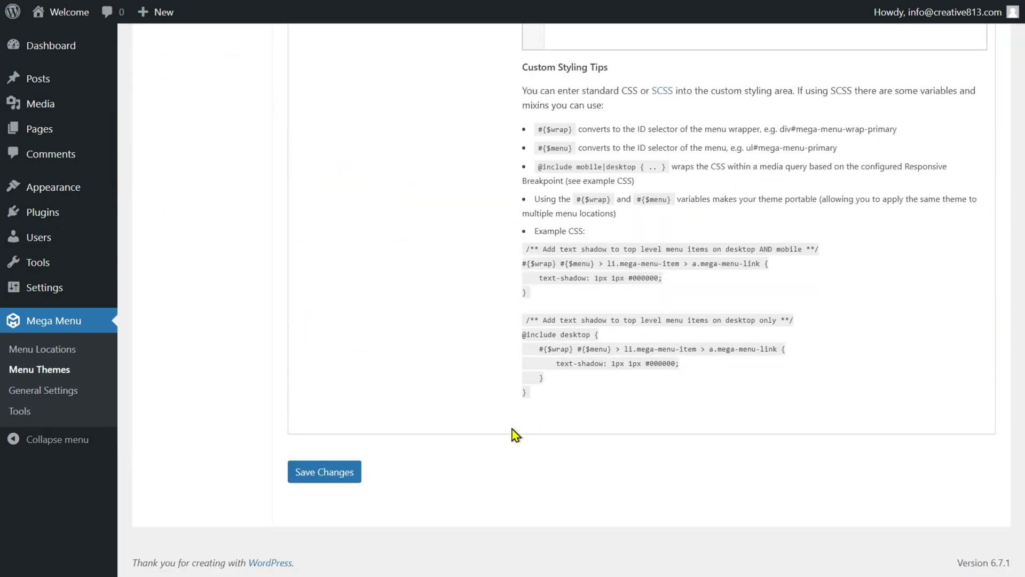
left_click(338, 474)
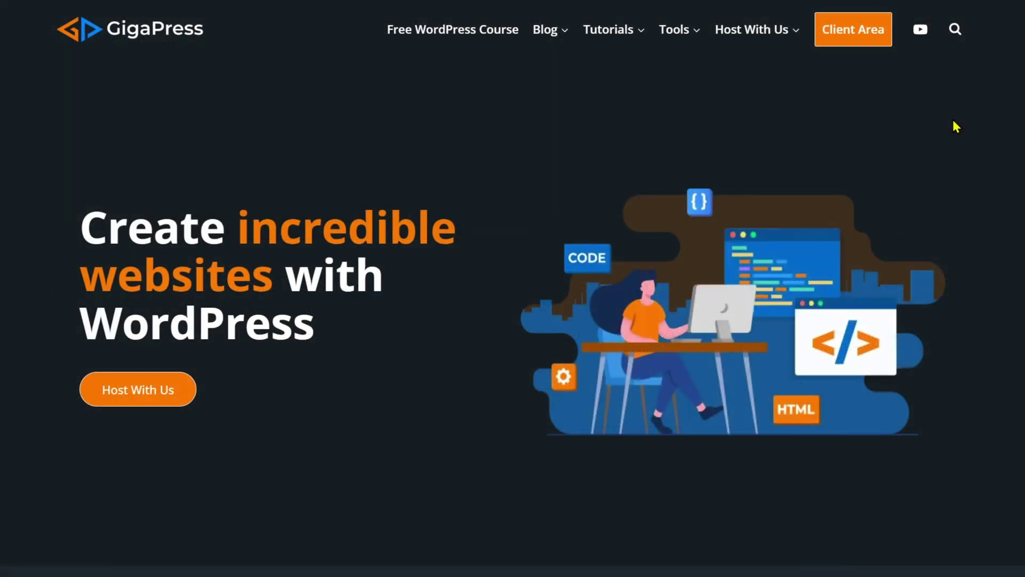
Step: Scroll past Popular Guides and the Masterclass video to the GigaPress WordPress Hosting plans
scroll(954, 126, "down", 10)
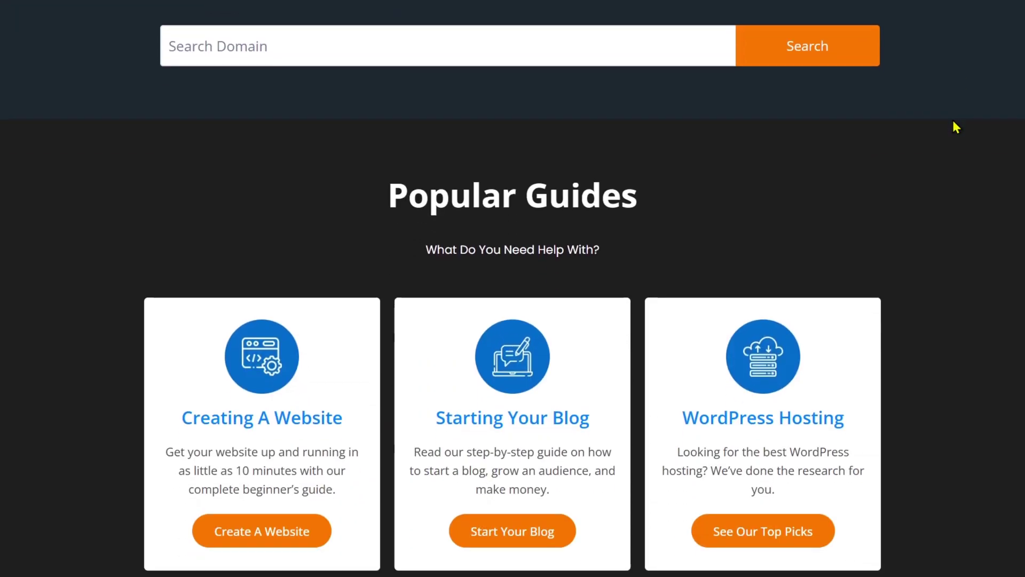
scroll(954, 125, "down", 18)
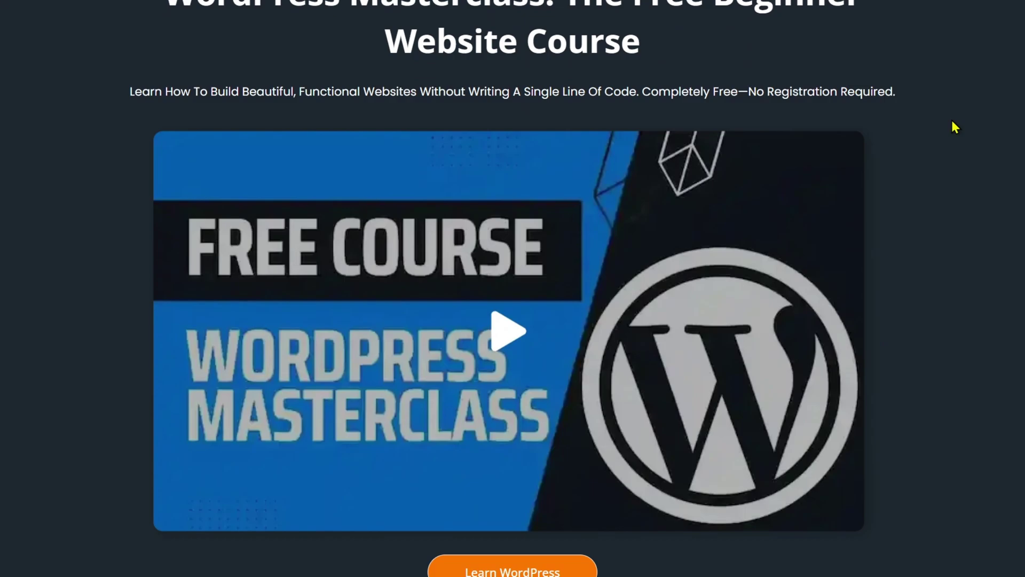
scroll(955, 127, "down", 10)
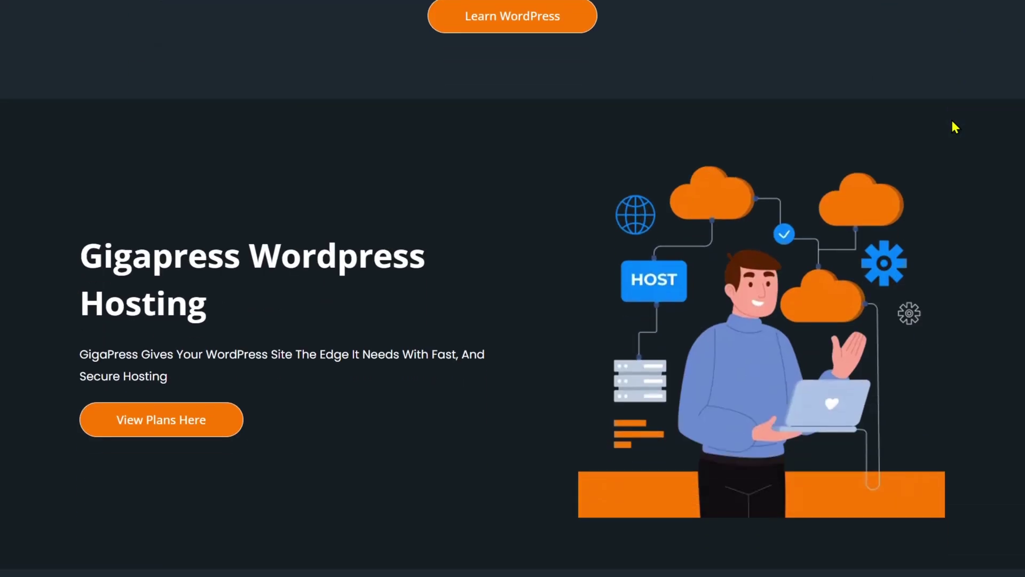